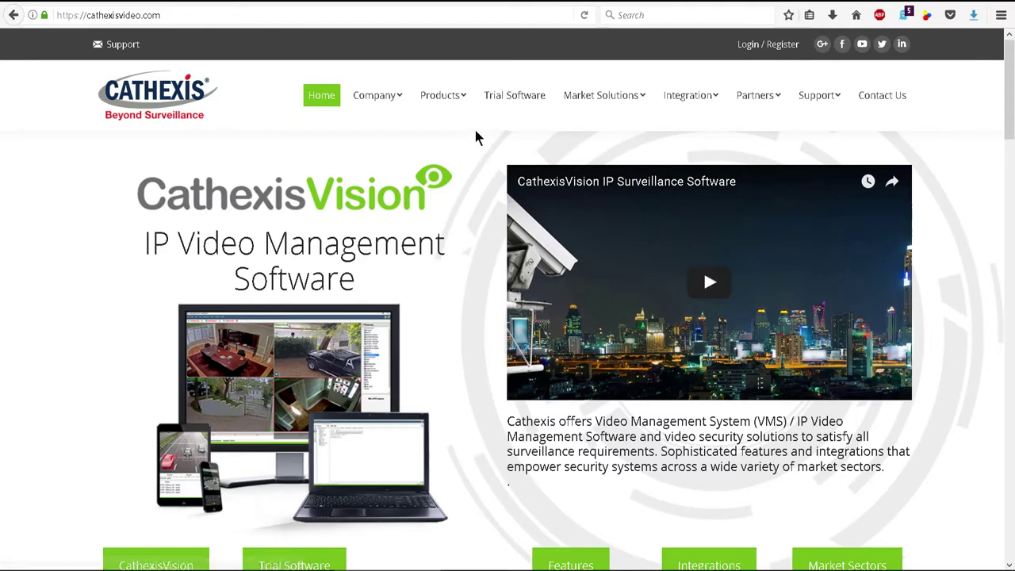
# Step: Go to the Trial Software page on the Cathexis website
pyautogui.click(505, 98)
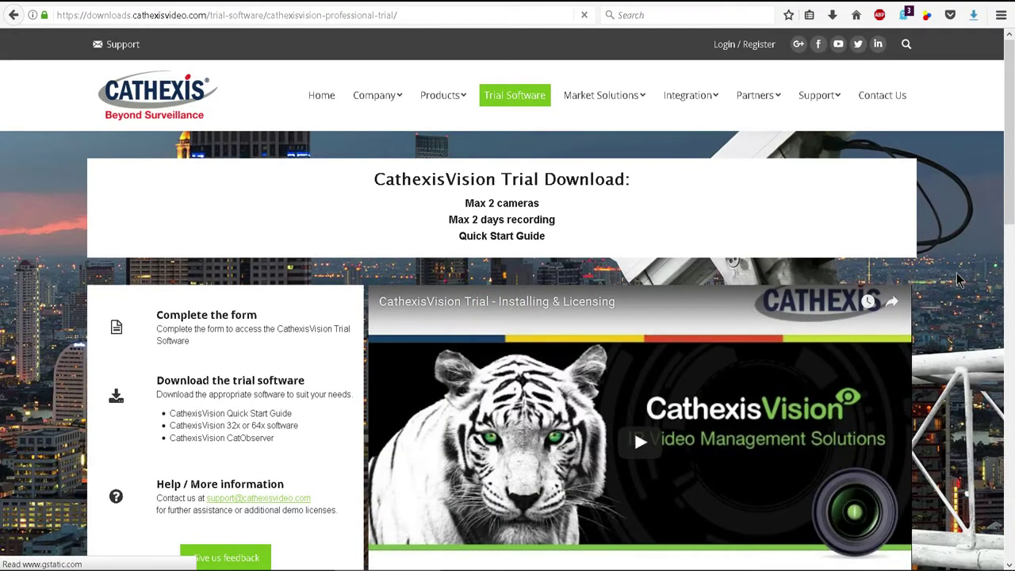
# Step: Enter the first and last name under Your Details and submit the trial registration form
pyautogui.scroll(-2, 928, 277)
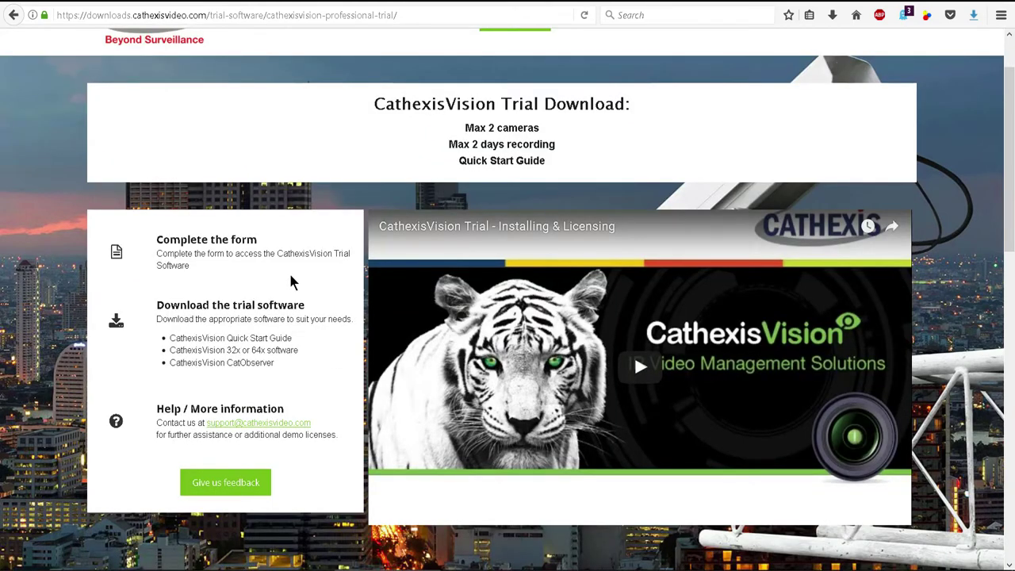
pyautogui.scroll(-2, 294, 282)
pyautogui.scroll(-5, 295, 283)
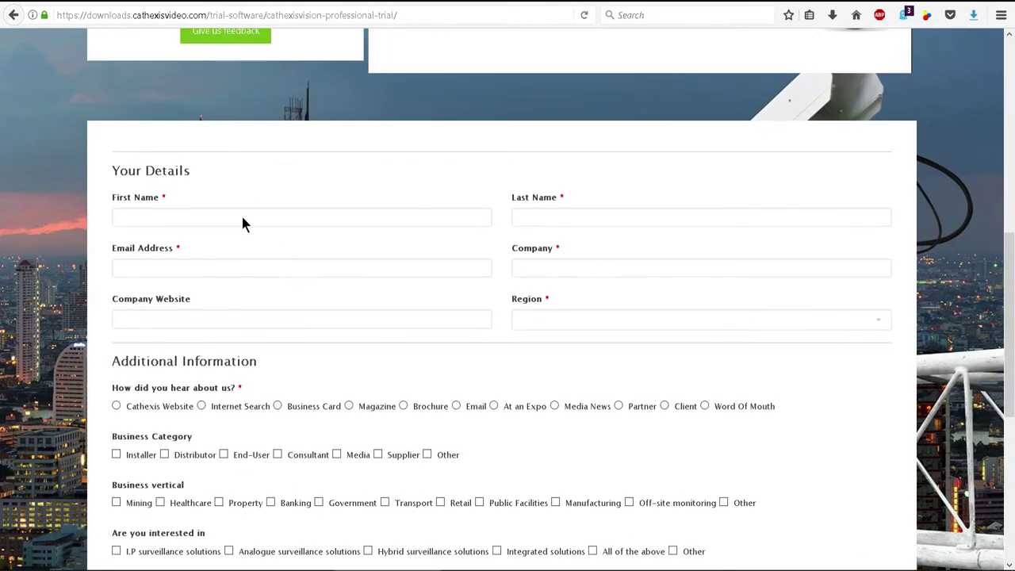
pyautogui.click(378, 217)
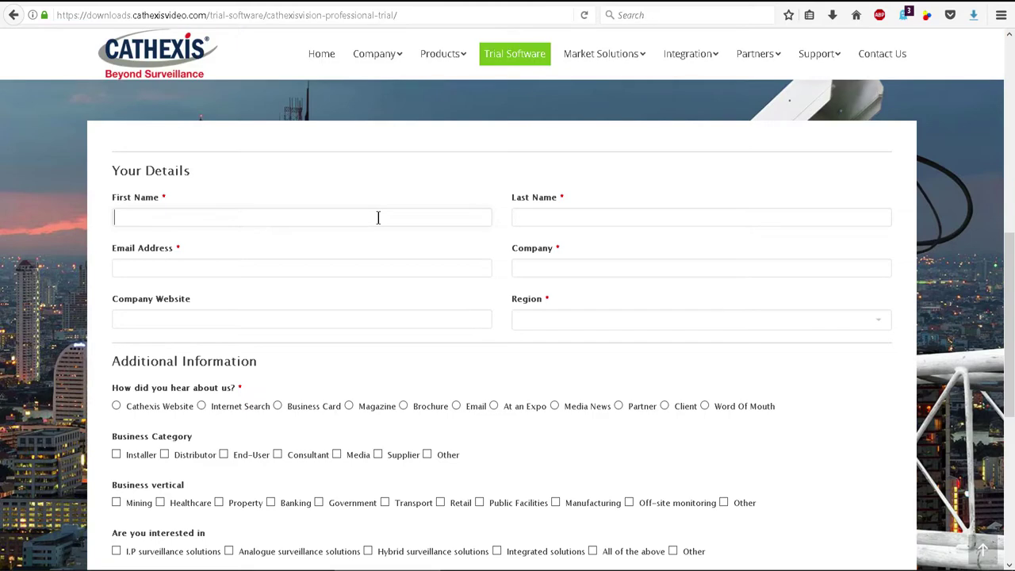
pyautogui.write('Rob')
pyautogui.click(615, 218)
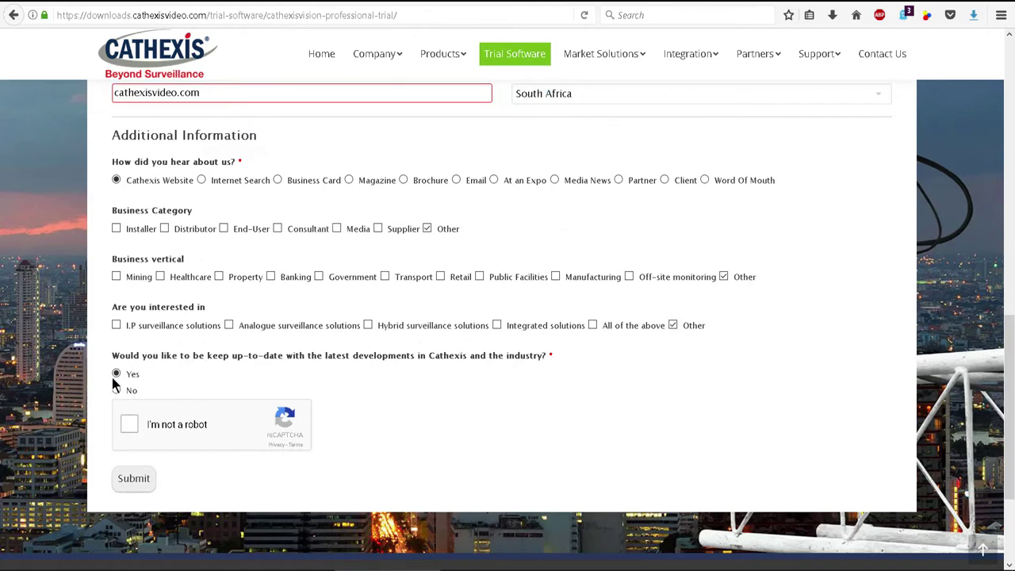
pyautogui.click(133, 479)
pyautogui.scroll(2, 335, 296)
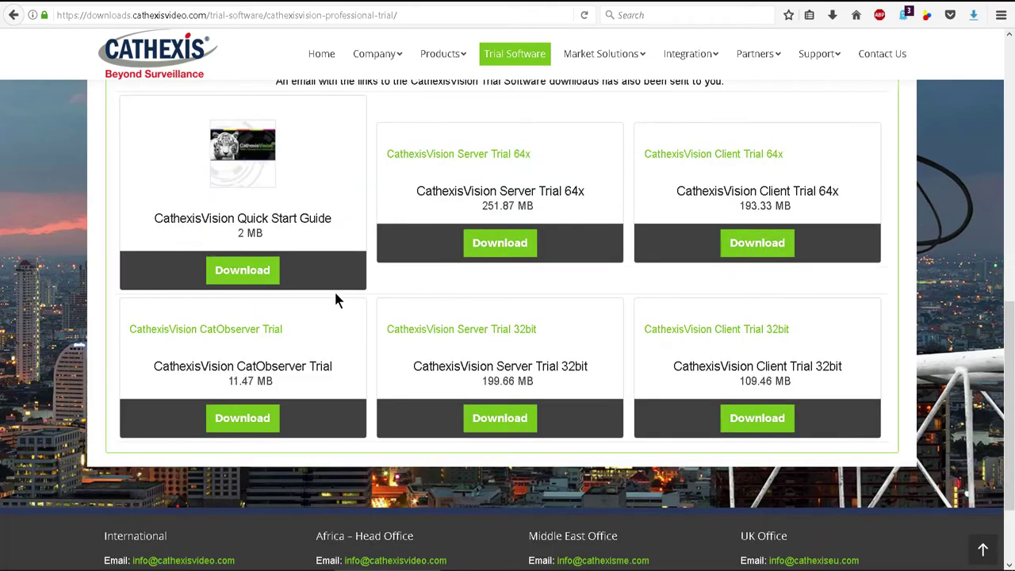
pyautogui.scroll(2, 622, 308)
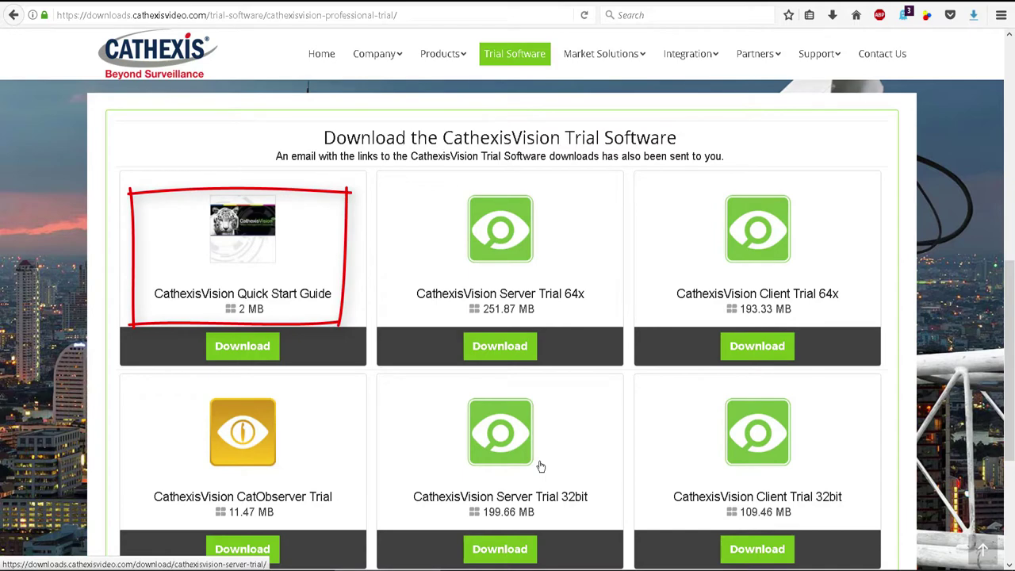
pyautogui.scroll(-2, 611, 467)
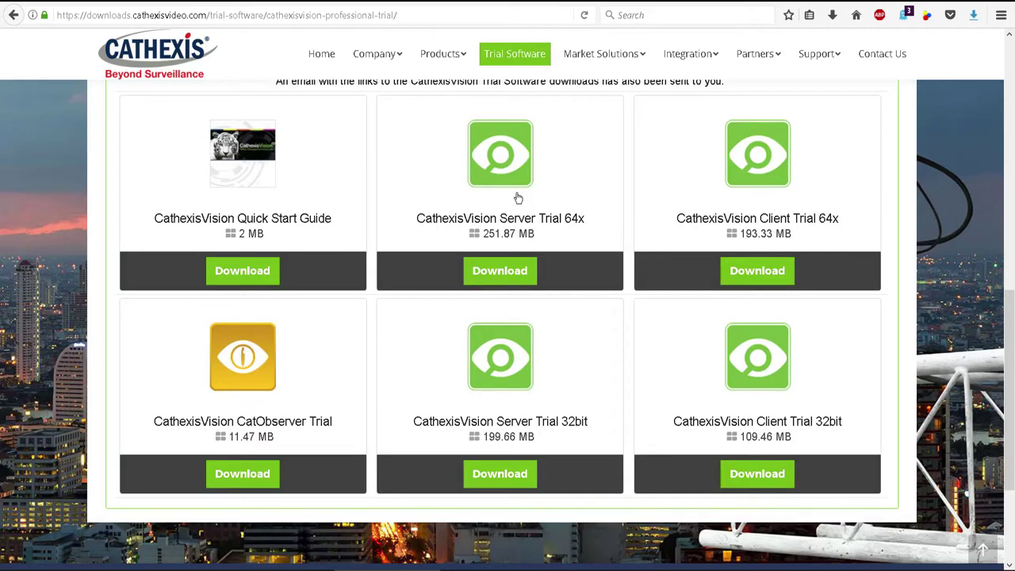
# Step: Save the Server Trial 64x installer CathexisVision_2018.1_Server_x64.msi and run it from Downloads
pyautogui.click(502, 276)
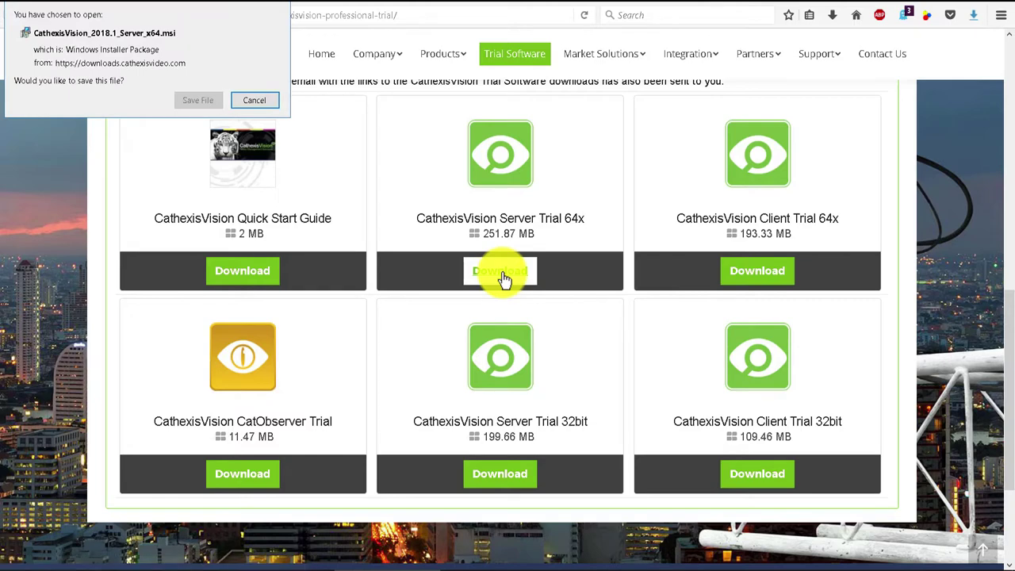
pyautogui.click(197, 100)
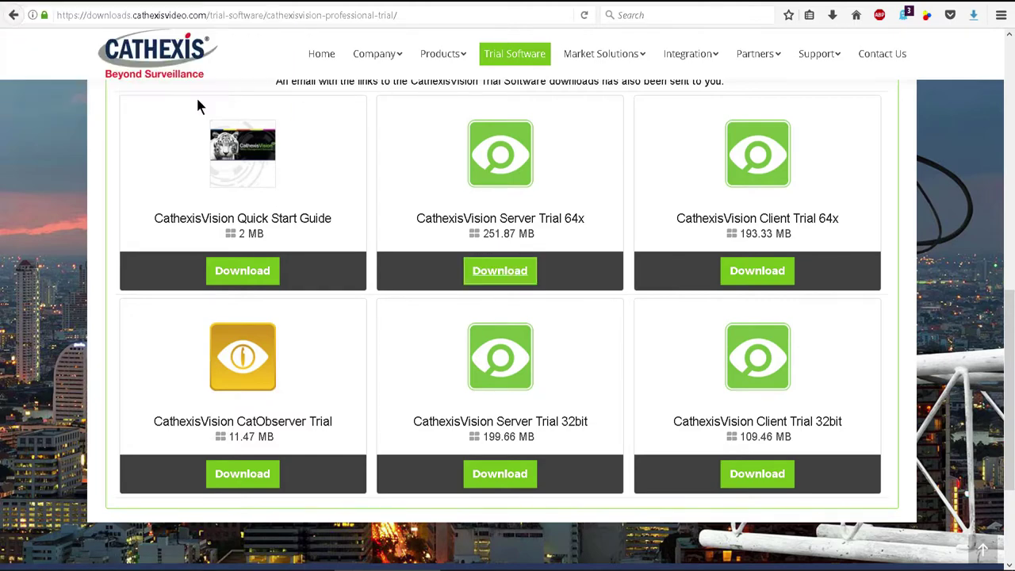
pyautogui.click(833, 16)
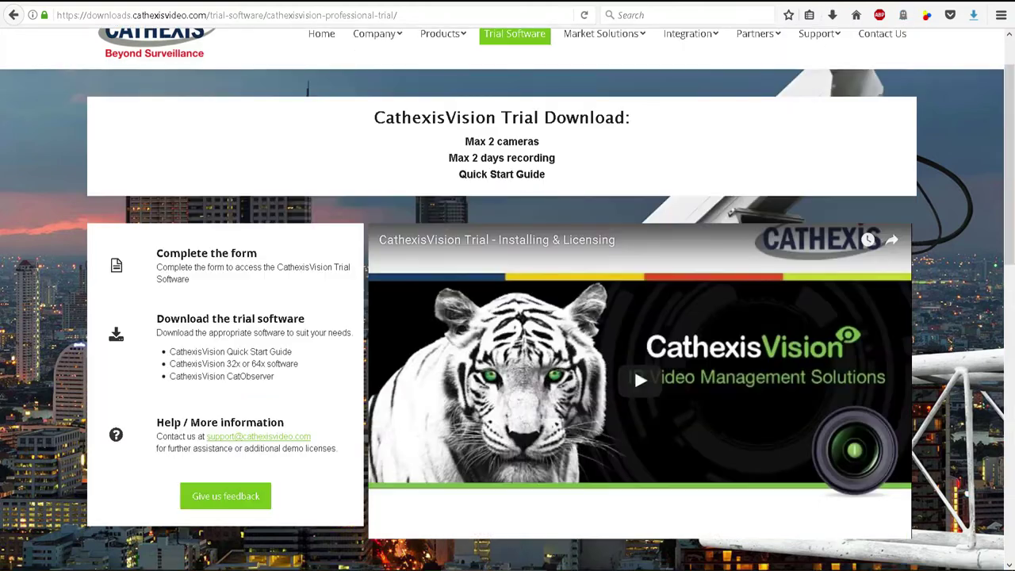
pyautogui.click(833, 16)
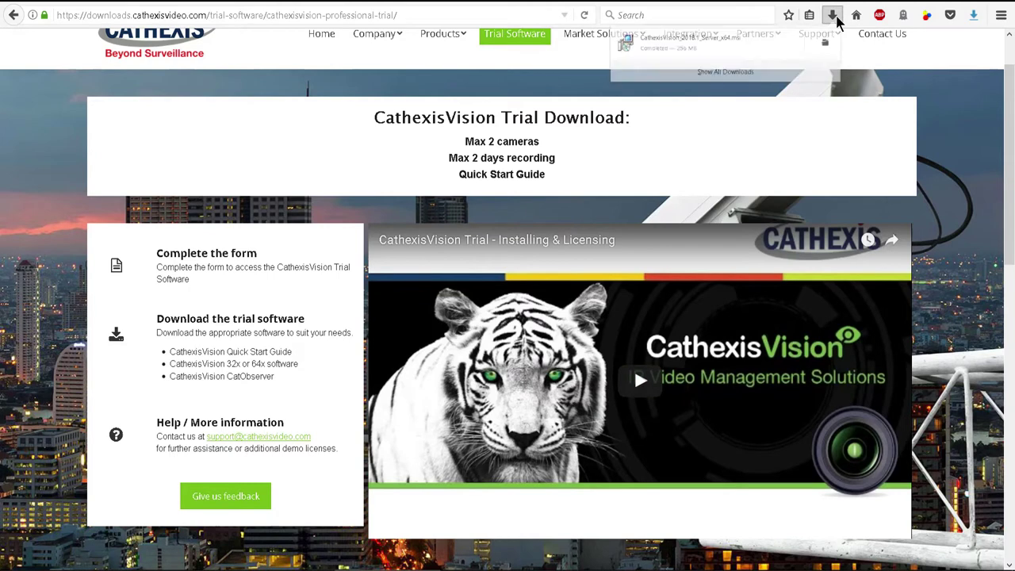
pyautogui.click(621, 51)
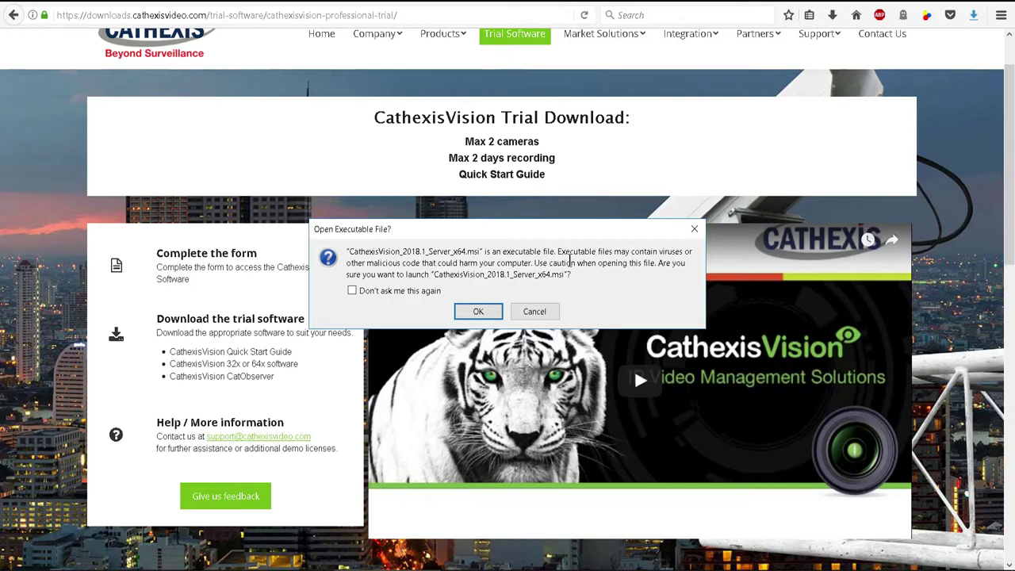
pyautogui.click(478, 311)
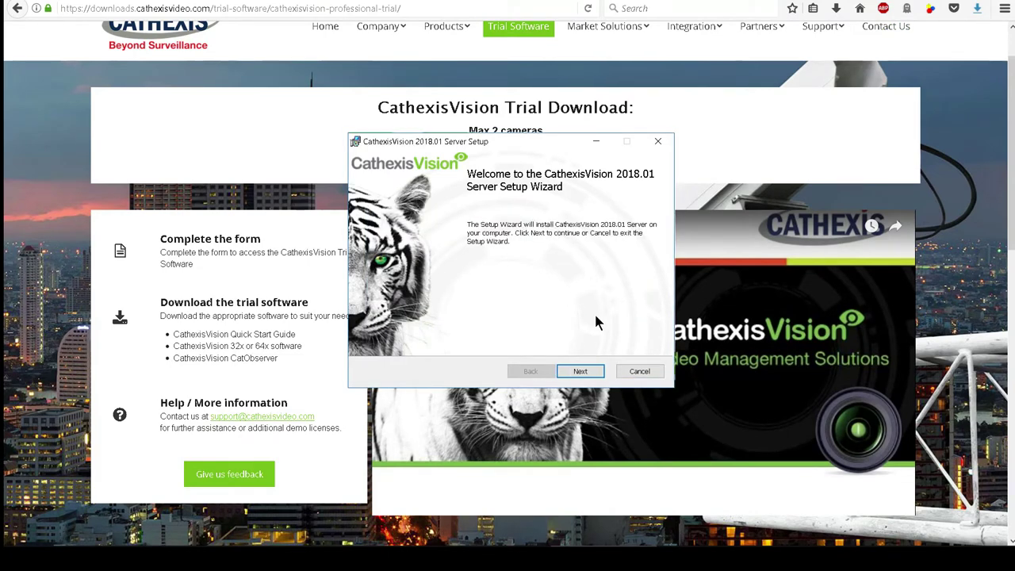
# Step: Accept the licence and install as a Full NVR System in the default destination folder
pyautogui.click(583, 370)
pyautogui.click(421, 343)
pyautogui.click(580, 375)
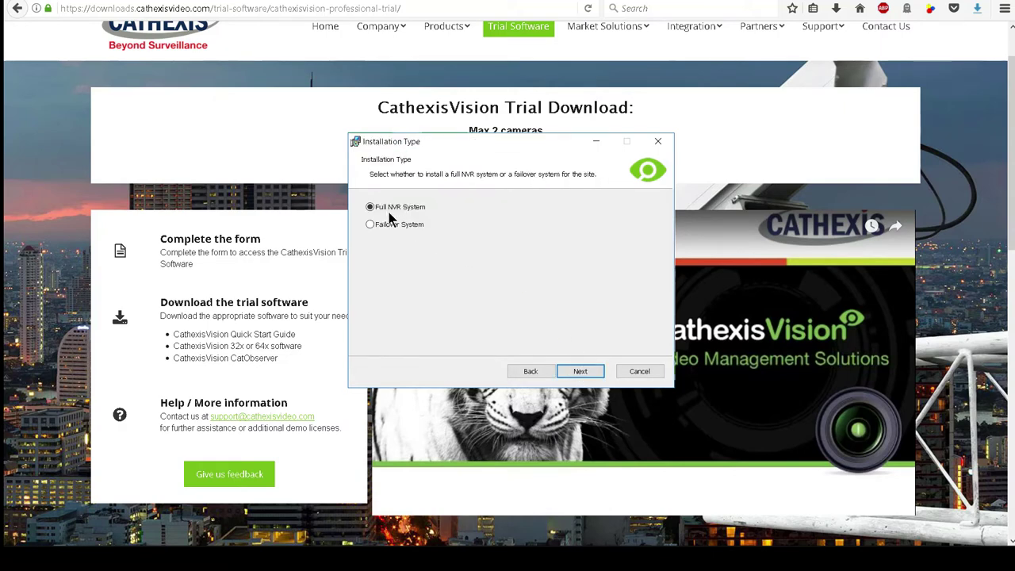
pyautogui.click(581, 373)
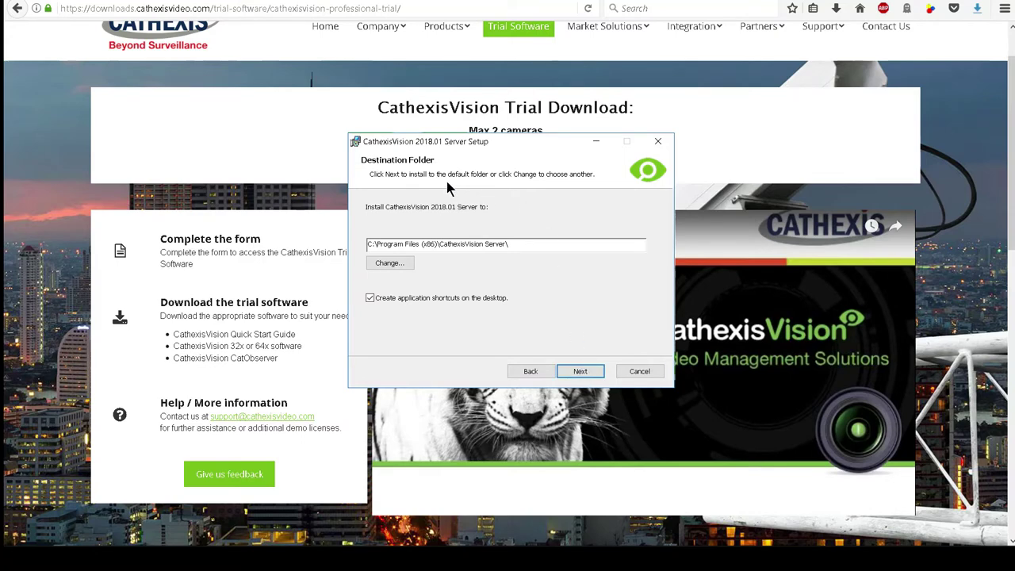
pyautogui.click(582, 376)
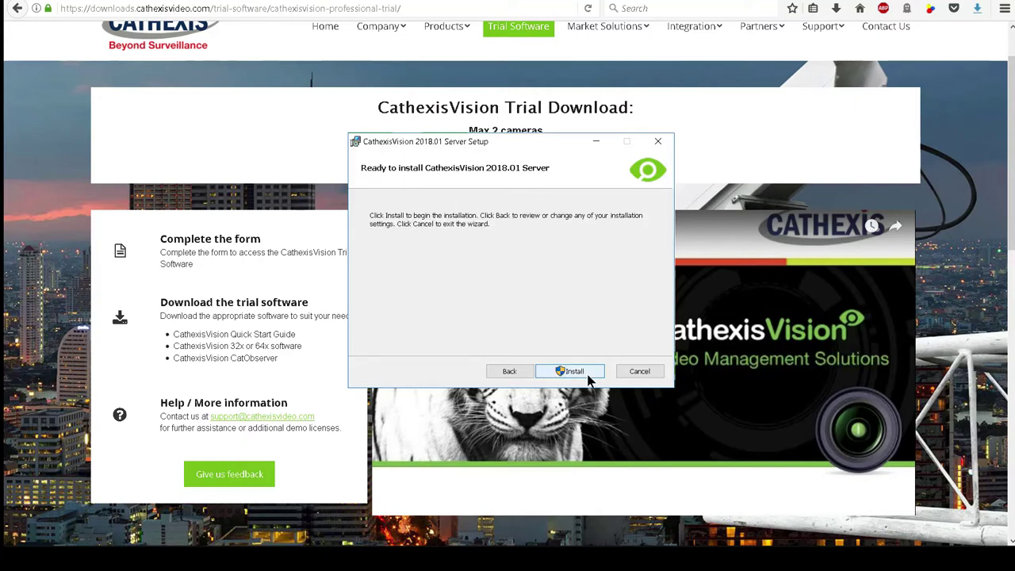
pyautogui.click(584, 375)
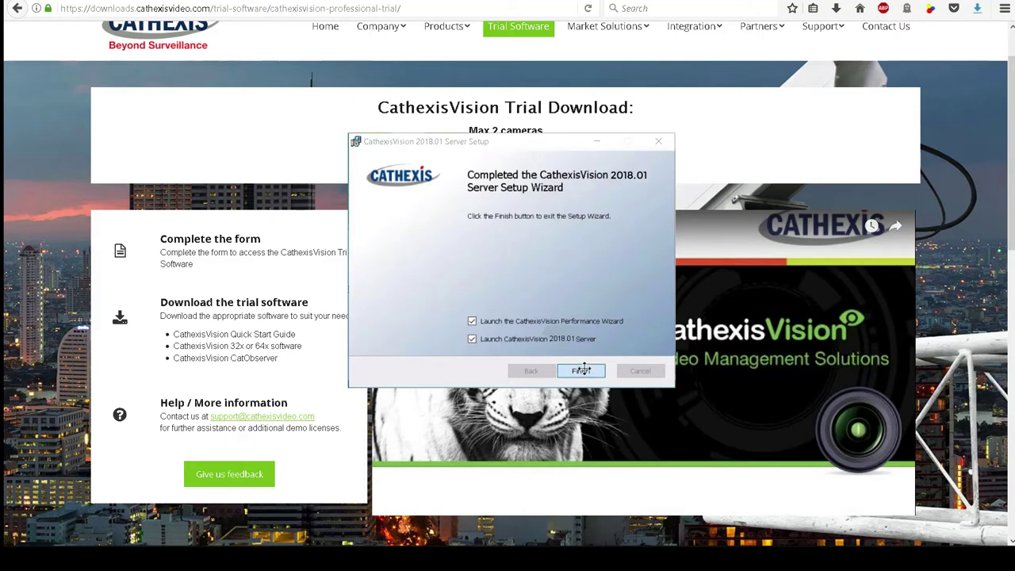
# Step: Accept the filesystem, power and background-service optimisations, including disabling Windows Search Service
pyautogui.click(583, 369)
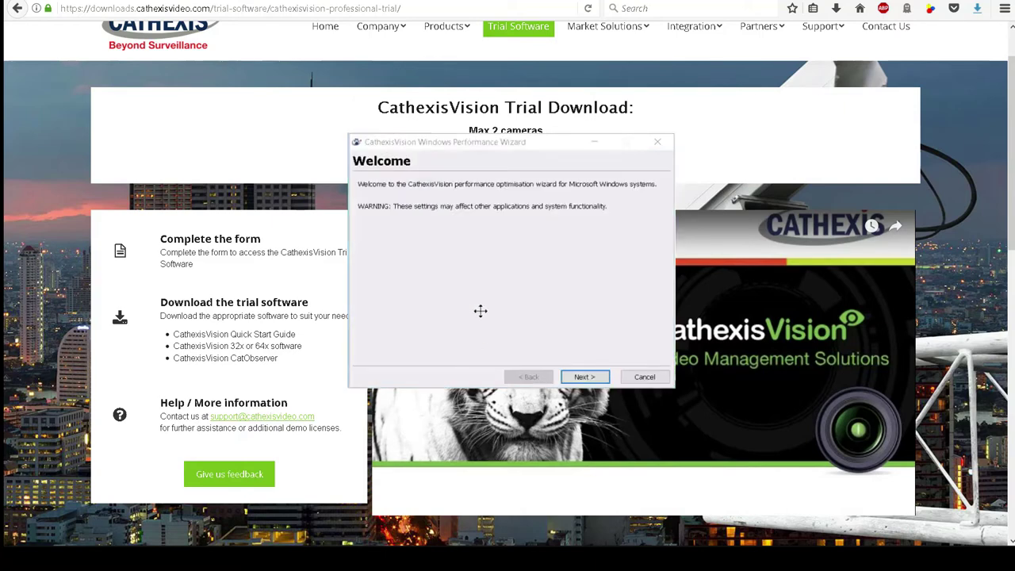
pyautogui.click(582, 377)
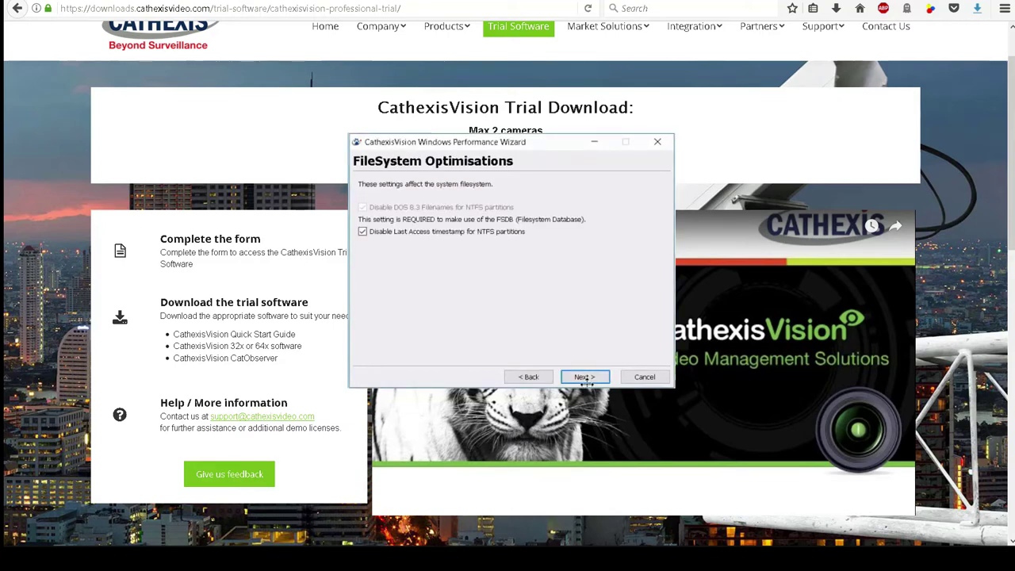
pyautogui.click(585, 379)
pyautogui.click(587, 378)
pyautogui.click(586, 378)
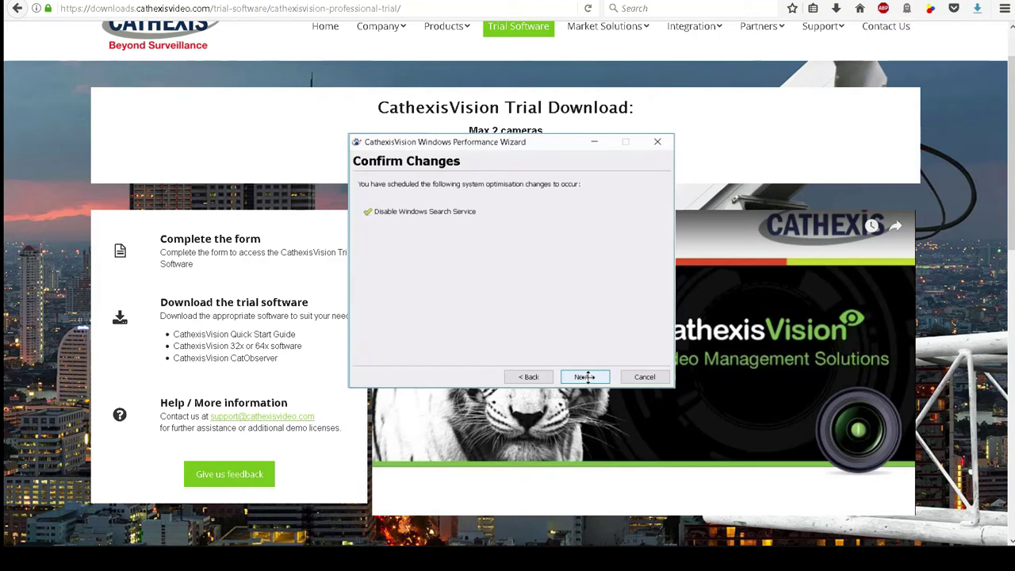
pyautogui.click(587, 377)
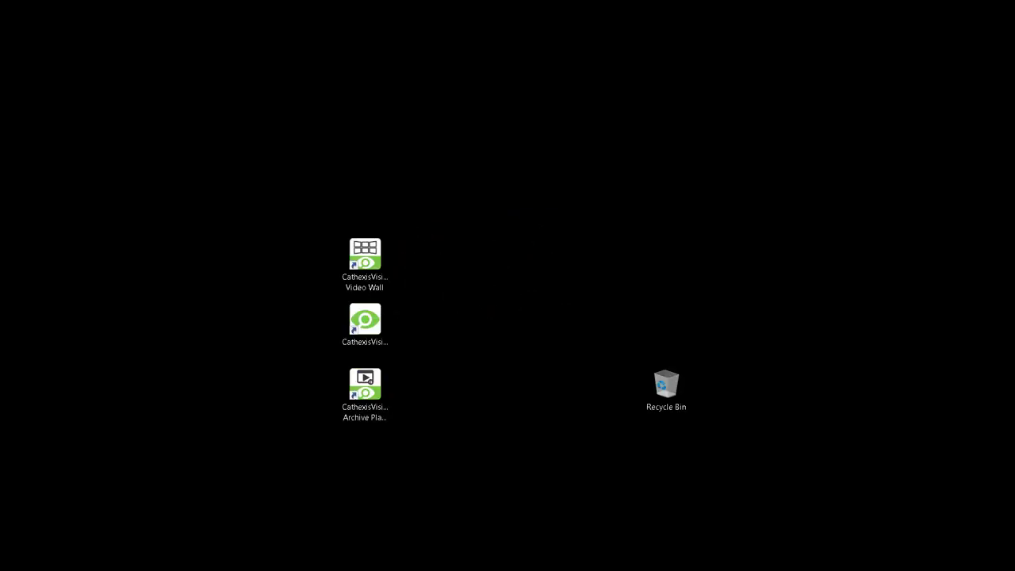
# Step: Launch CathexisVision from the desktop and enter the default administrator login name
pyautogui.doubleClick(367, 324)
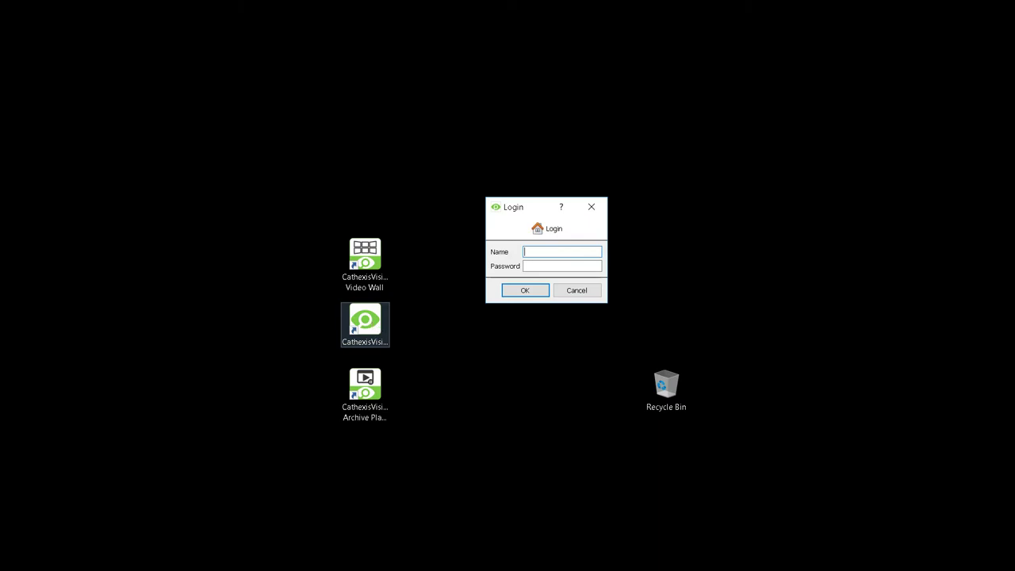
pyautogui.write('admin')
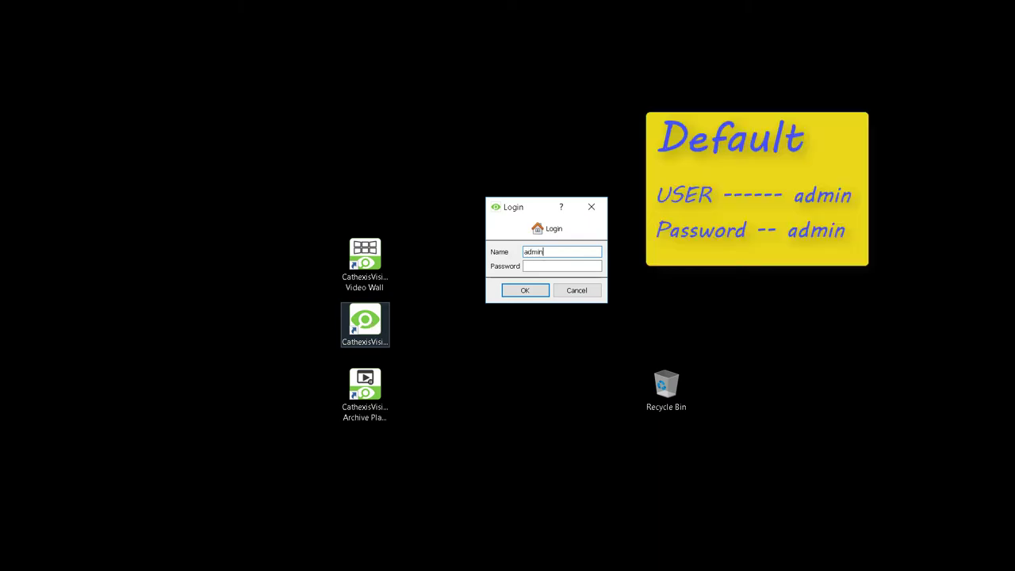
pyautogui.press('Tab')
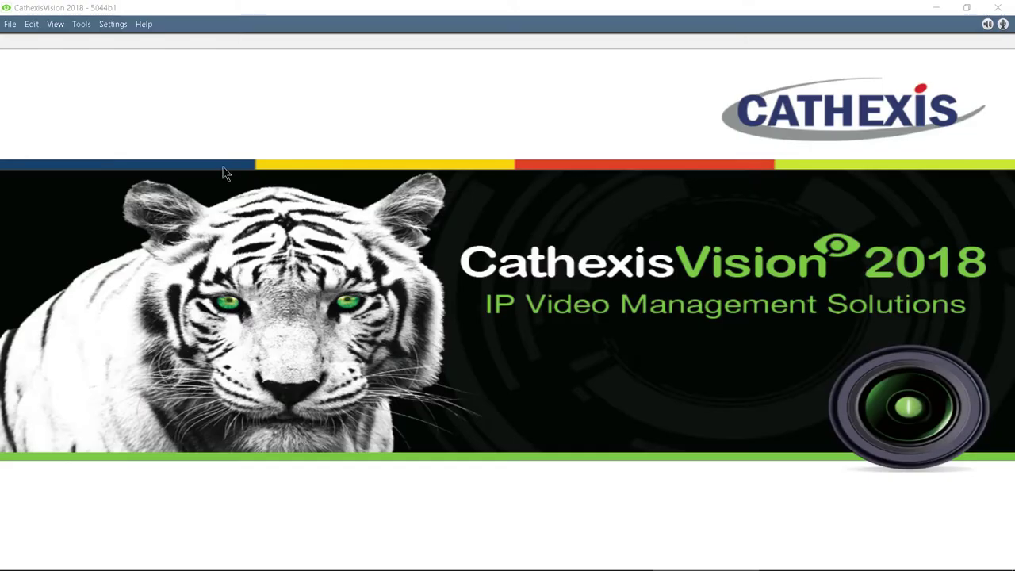
# Step: In the site setup tab (File > SiteName > Setup), change the site name to MySiteName and apply
pyautogui.click(10, 24)
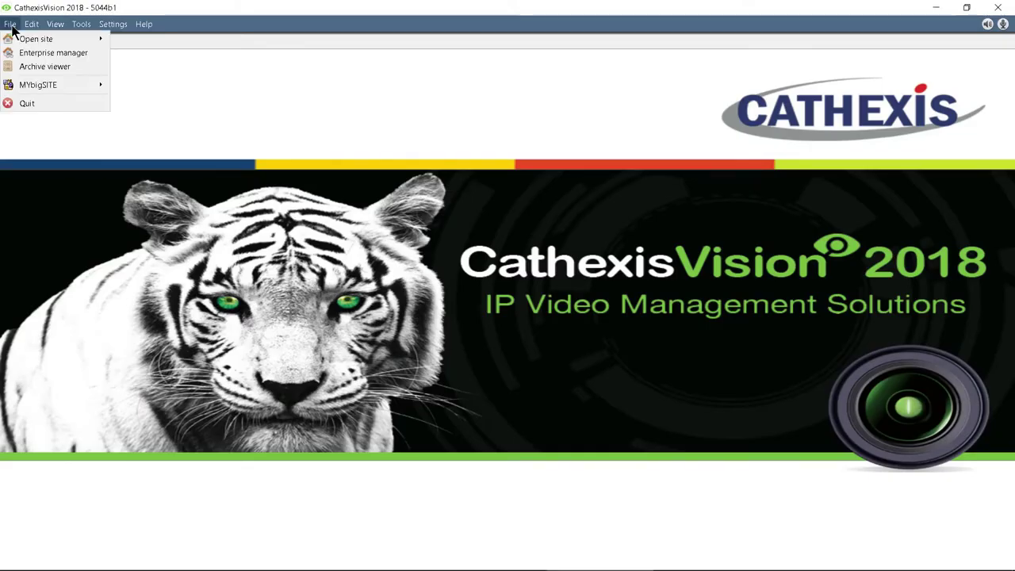
pyautogui.moveTo(44, 86)
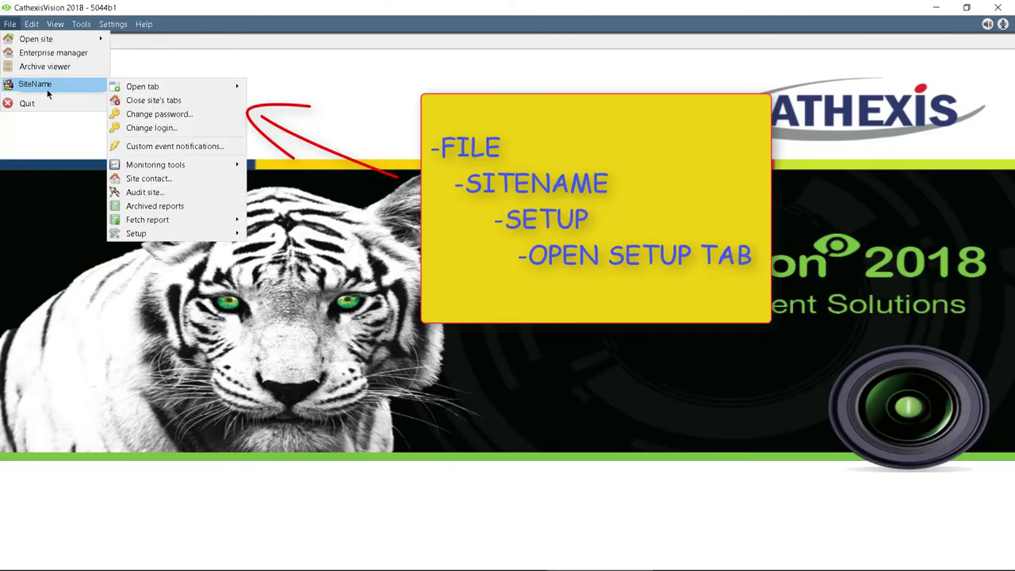
pyautogui.moveTo(175, 235)
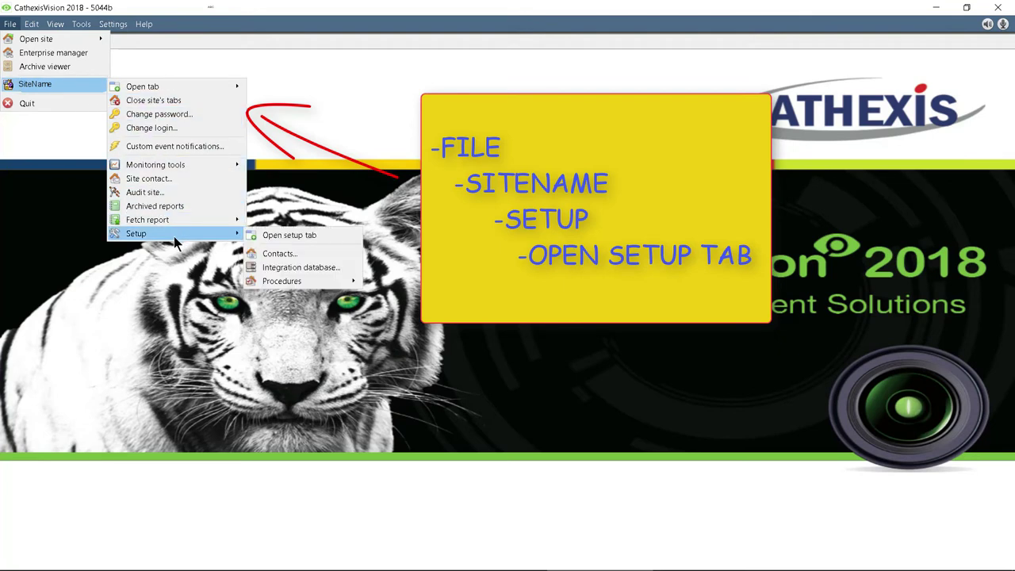
pyautogui.click(262, 235)
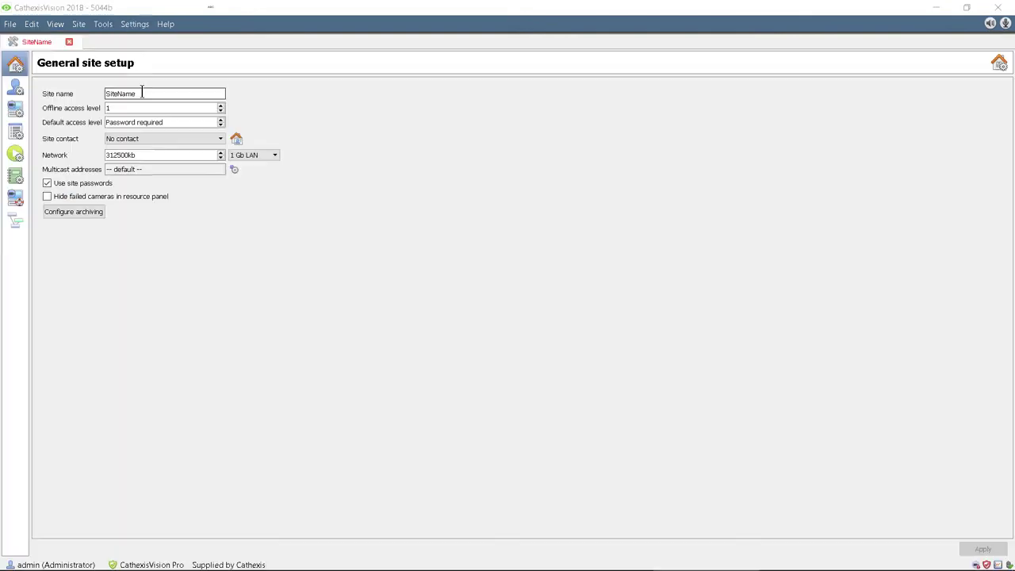
pyautogui.moveTo(142, 93); pyautogui.dragTo(68, 87)
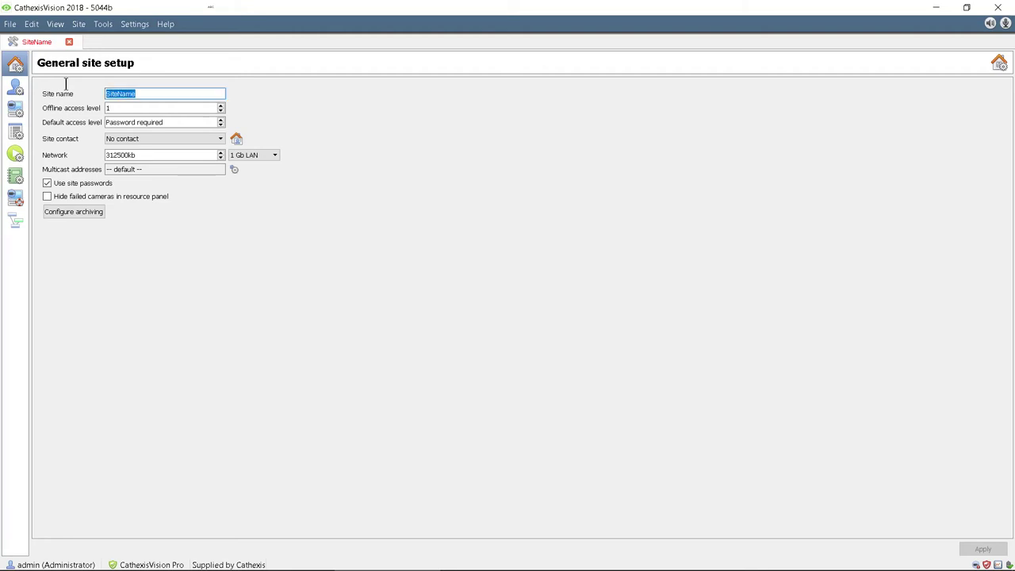
pyautogui.write('My')
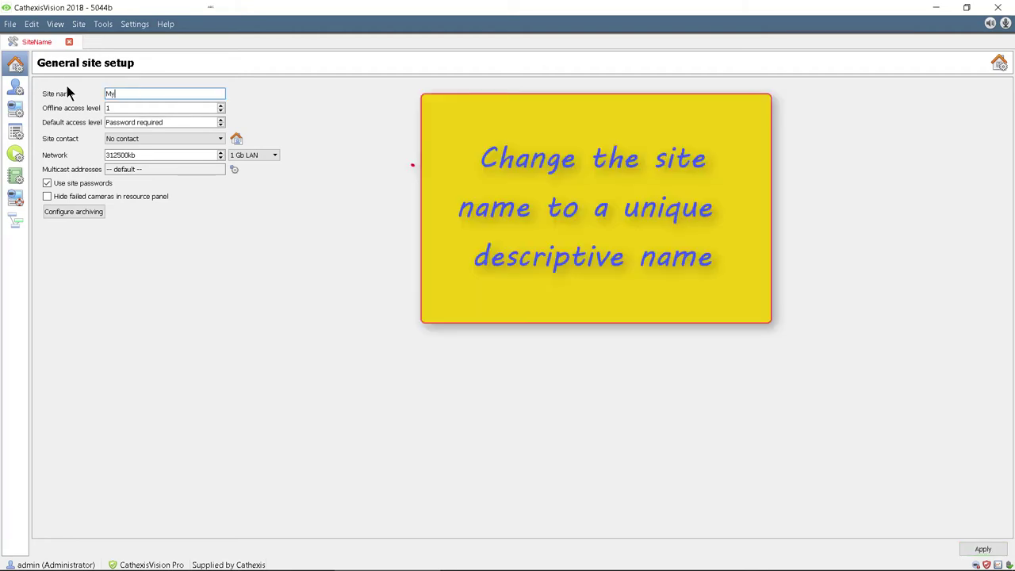
pyautogui.write('SiteName')
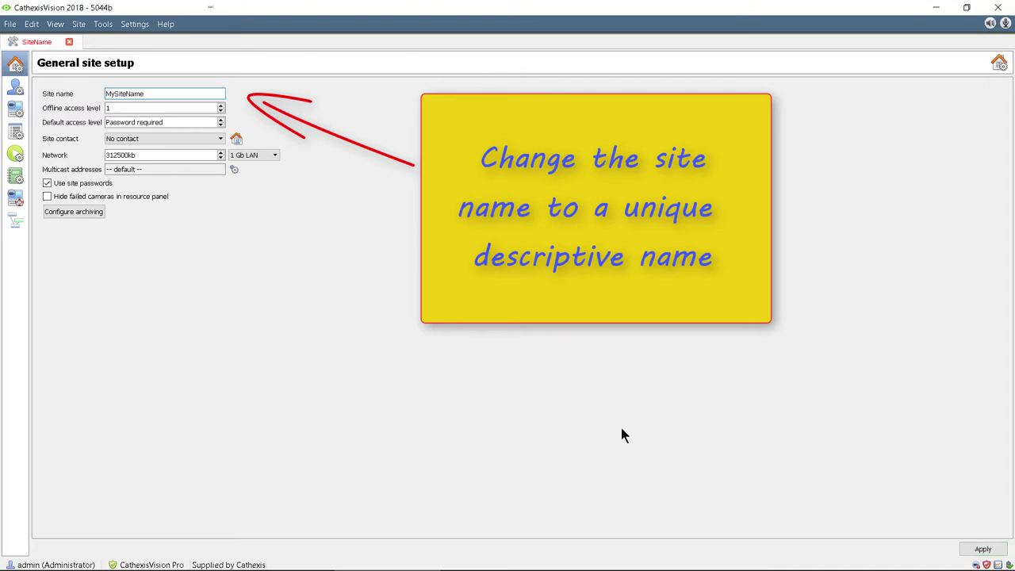
pyautogui.click(983, 550)
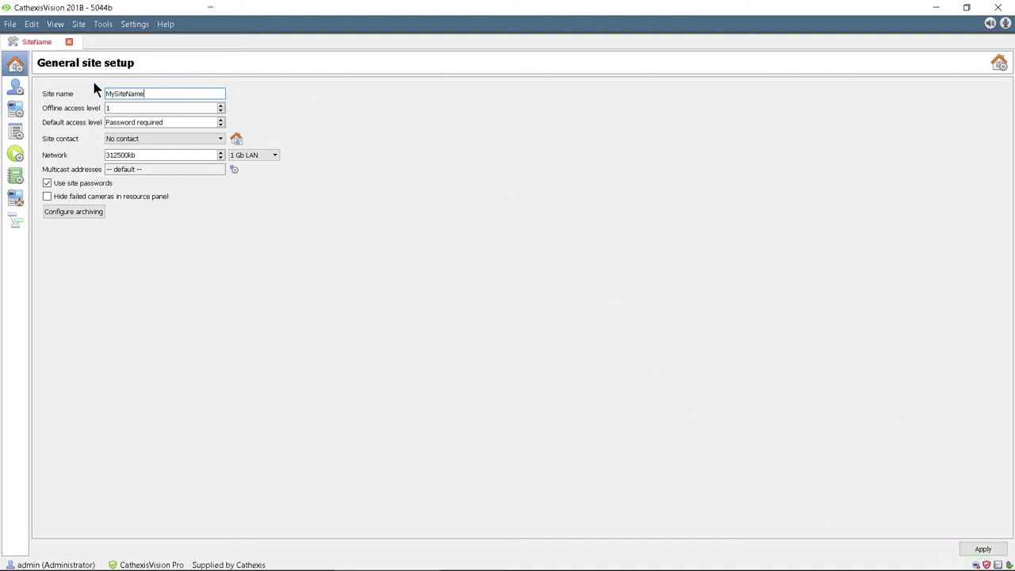
# Step: Show the Servers setup page with the rjs test server's General settings
pyautogui.click(15, 112)
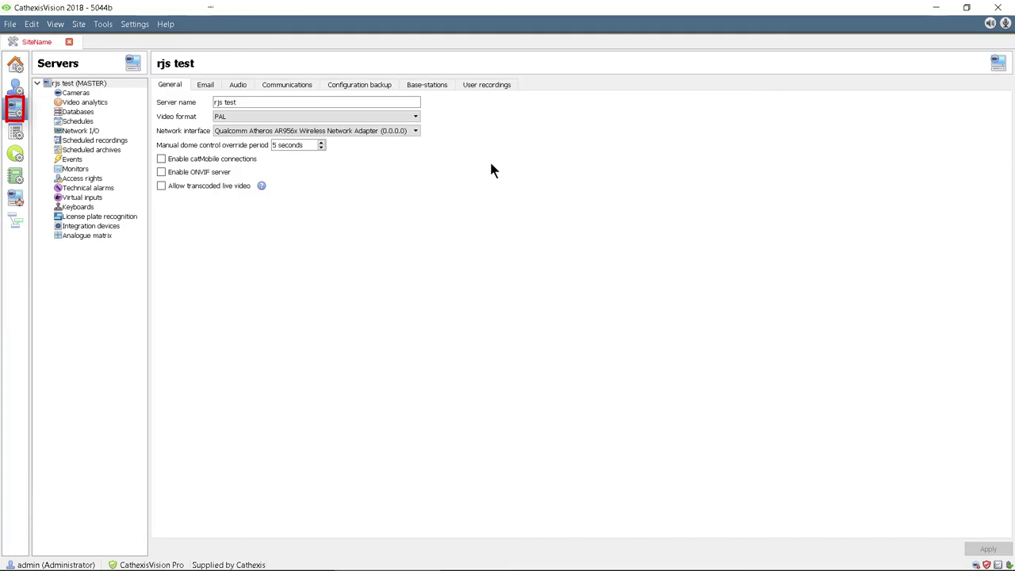